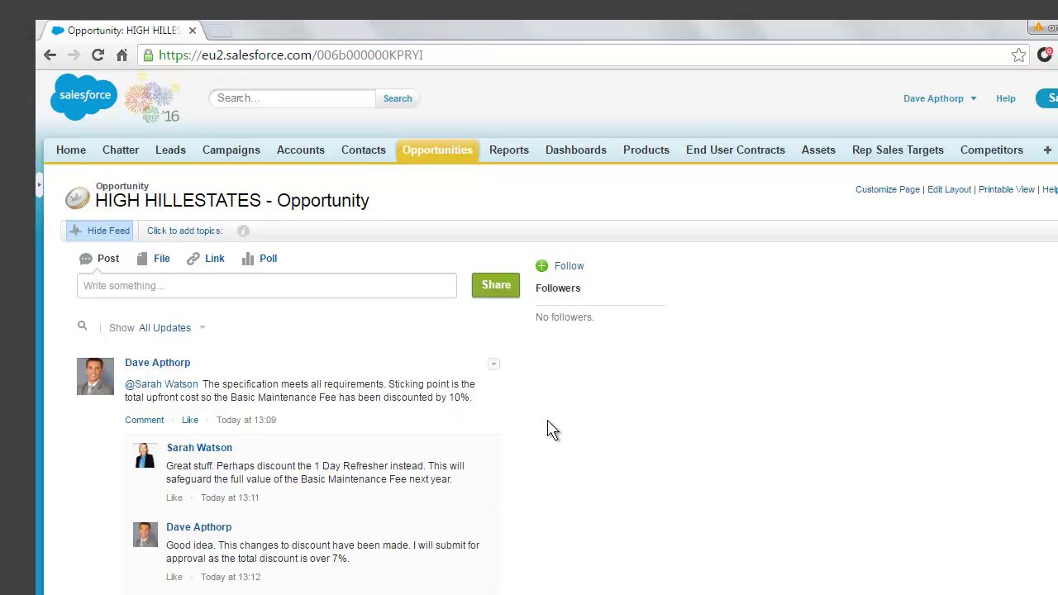
Step: Review the opportunity's feed comments, Opportunity Detail fields and Margin & Discount figures
scroll(552, 430, "down", 1)
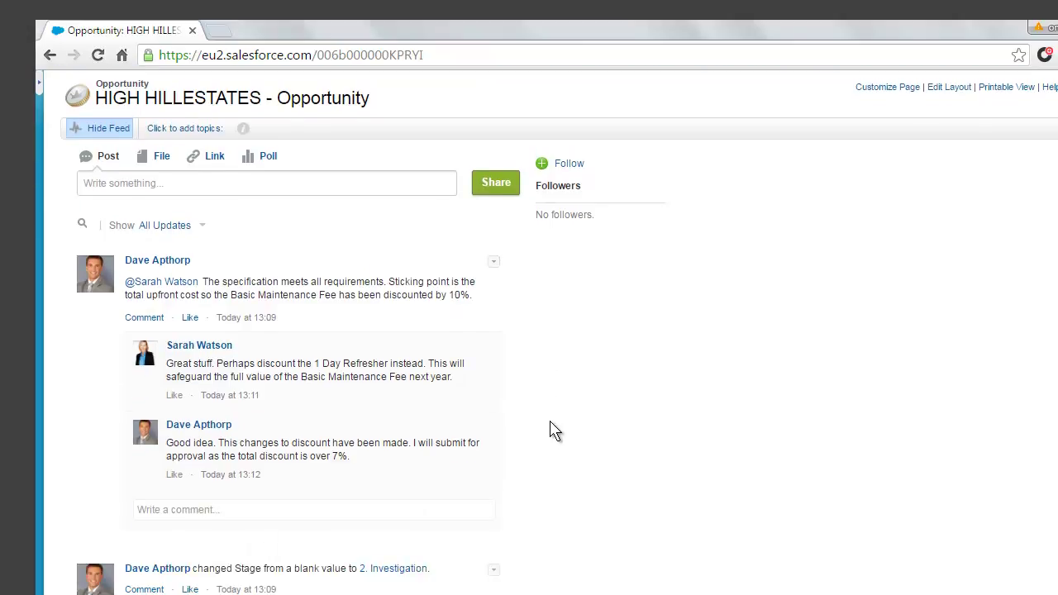
scroll(554, 431, "down", 4)
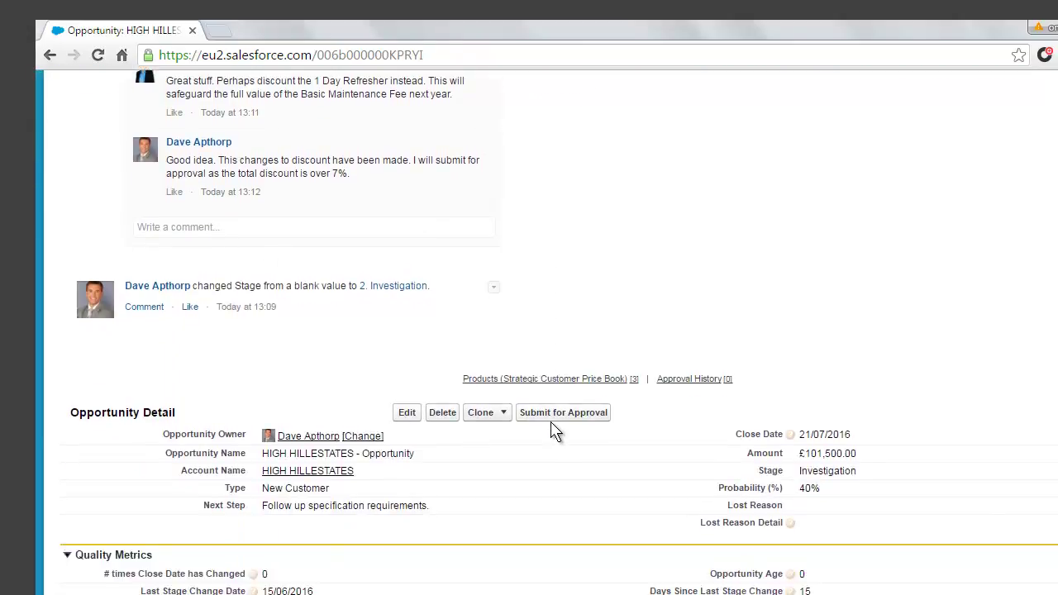
scroll(553, 431, "down", 3)
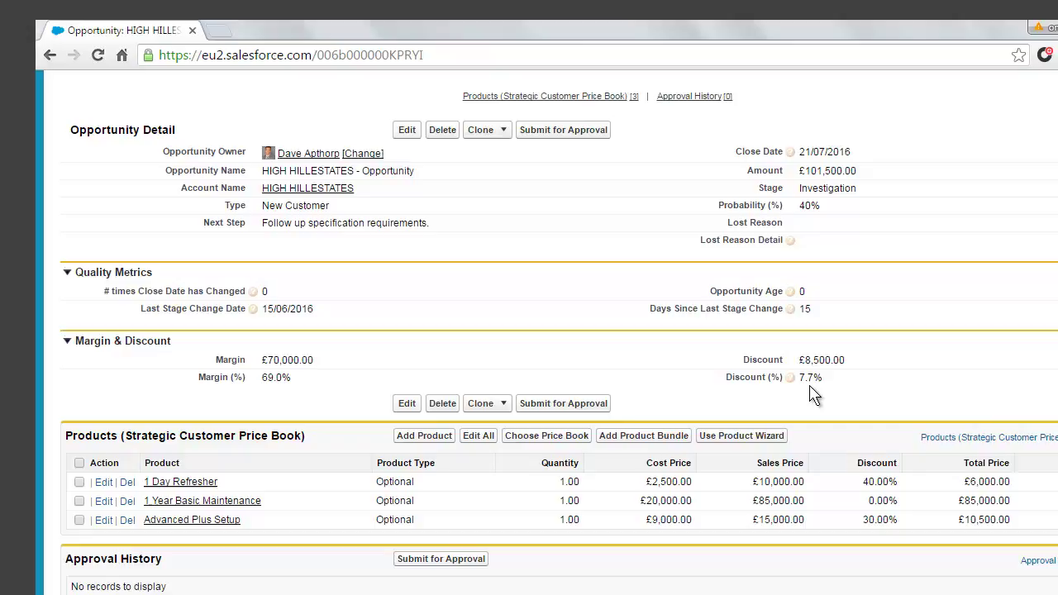
mouse_move(789, 383)
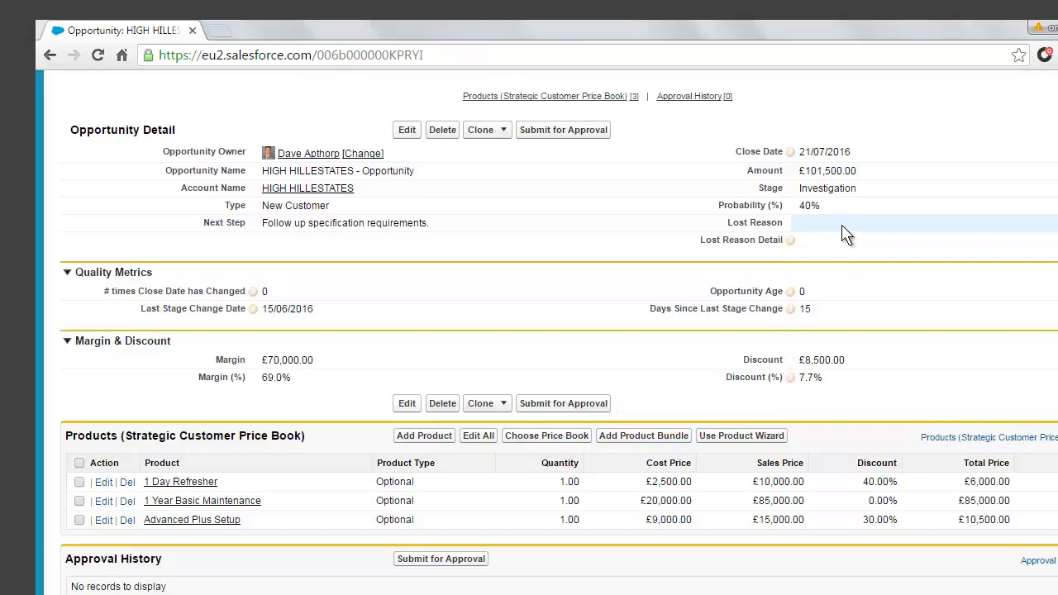
Step: Try to save the opportunity with its stage changed to Customer Evaluating, and discard the edit
double_click(847, 189)
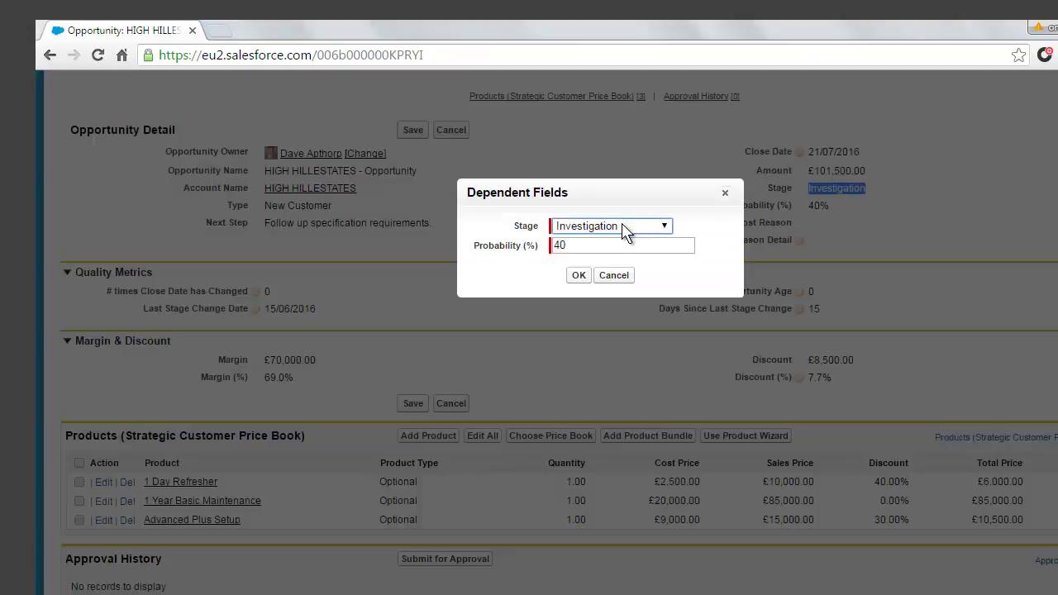
left_click(625, 228)
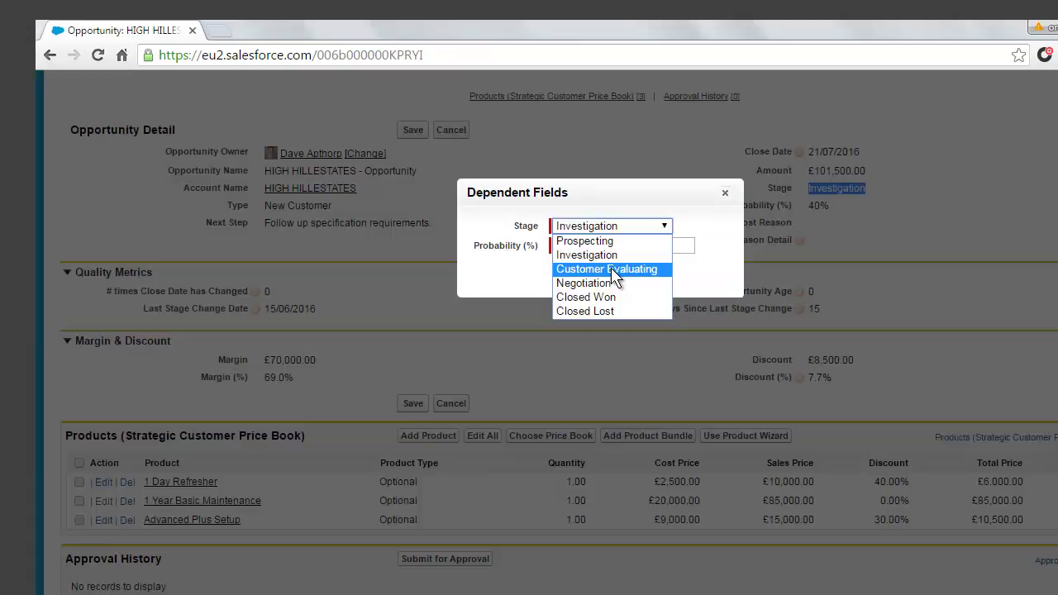
left_click(613, 271)
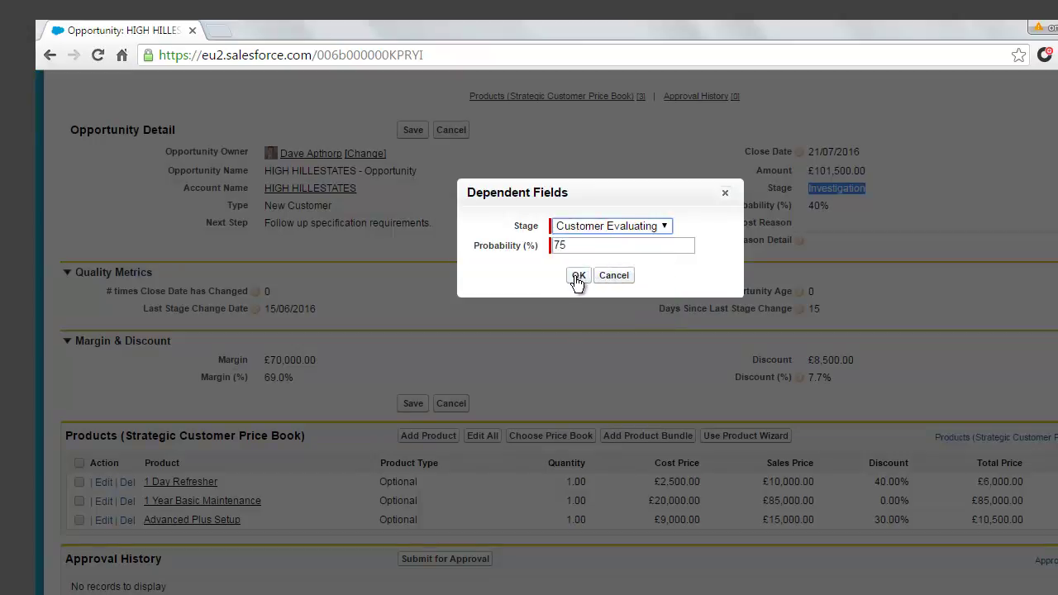
left_click(578, 276)
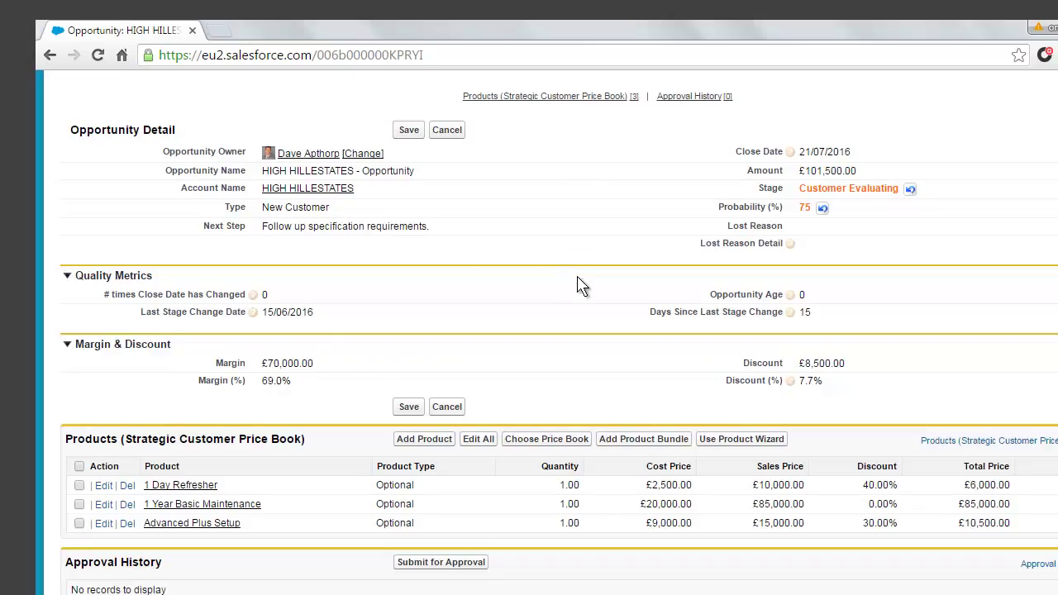
left_click(409, 131)
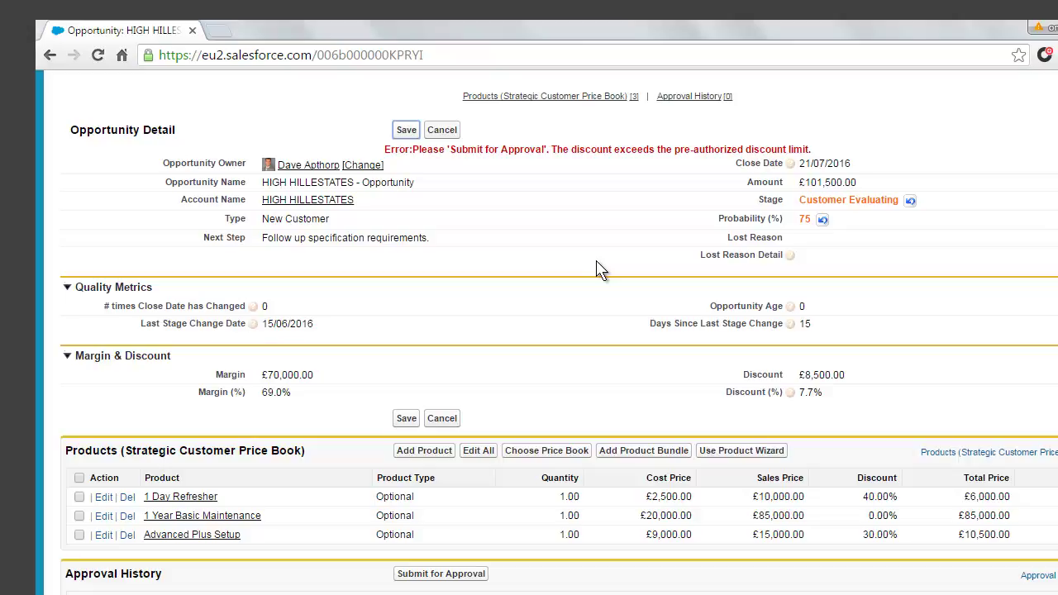
left_click(442, 130)
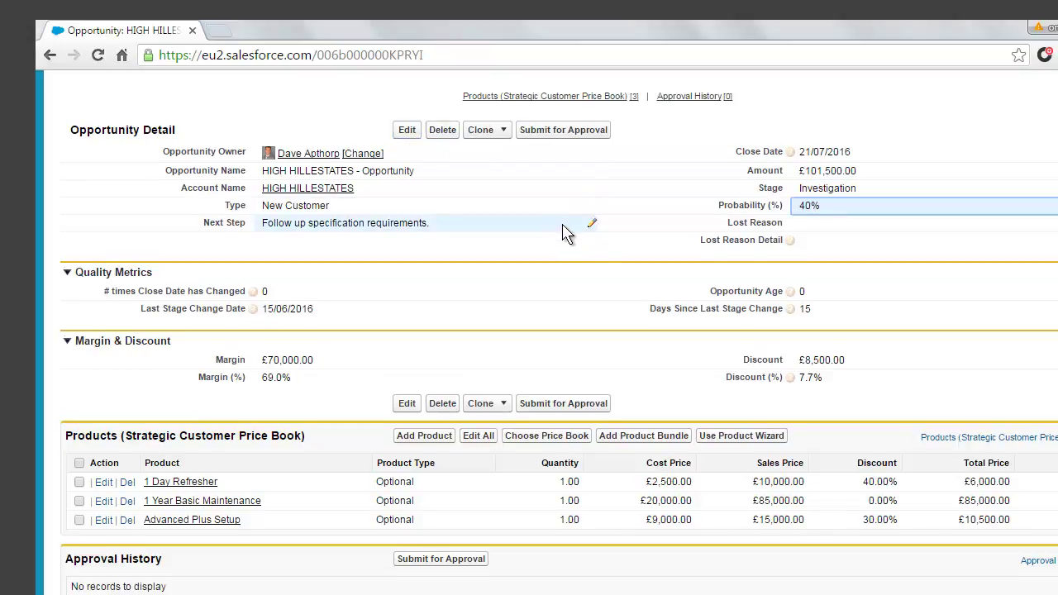
Step: Submit the HIGH HILLESTATES opportunity for approval and accept the confirmation
left_click(563, 406)
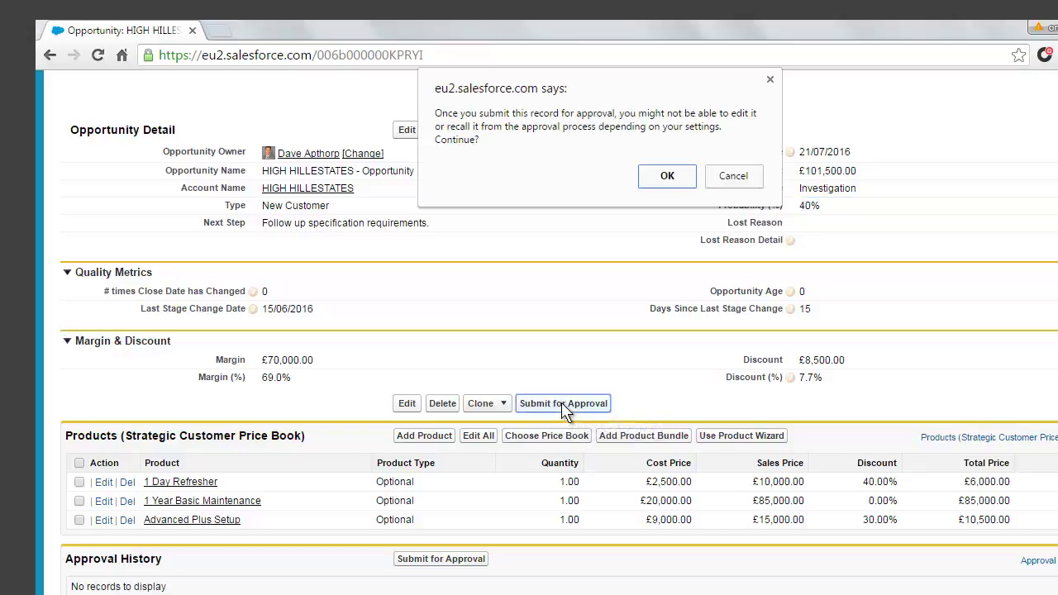
left_click(668, 177)
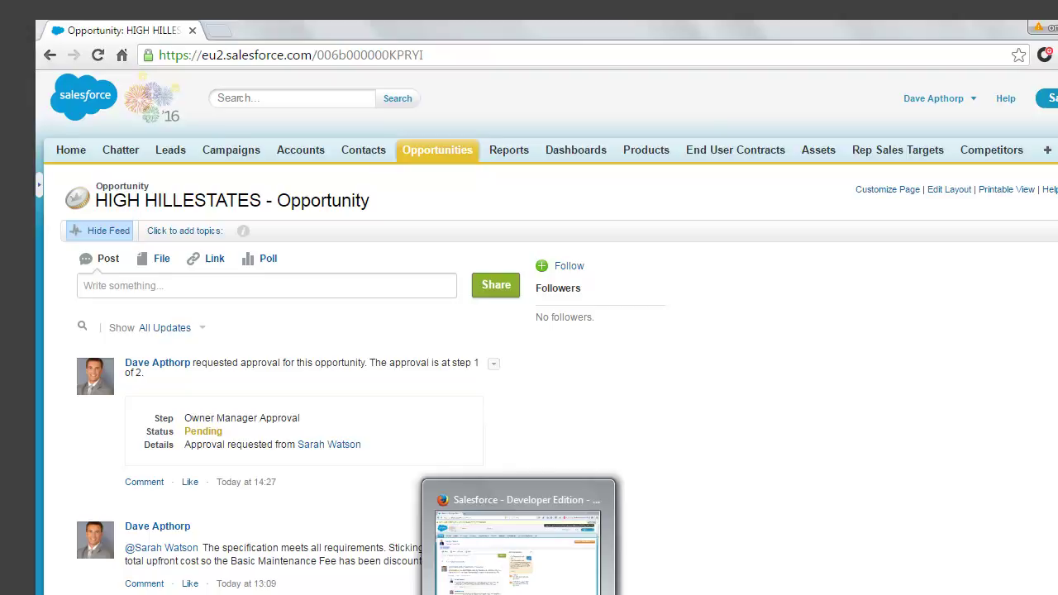
Step: Switch to the manager's Salesforce session in Firefox, refresh the home feed, open the HIGH HILLESTATES opportunity and hide its feed
left_click(519, 538)
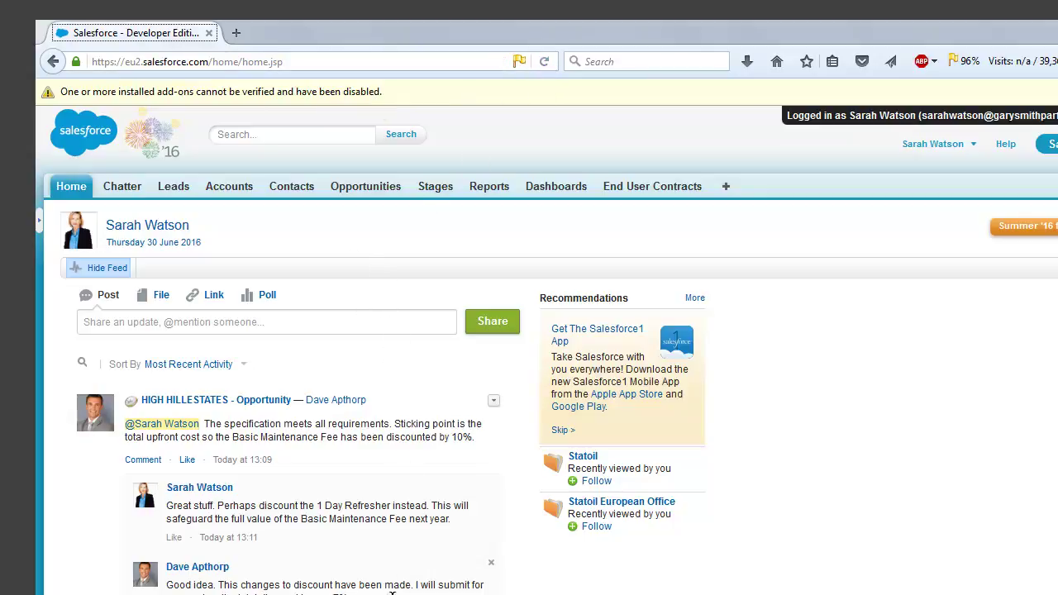
left_click(543, 66)
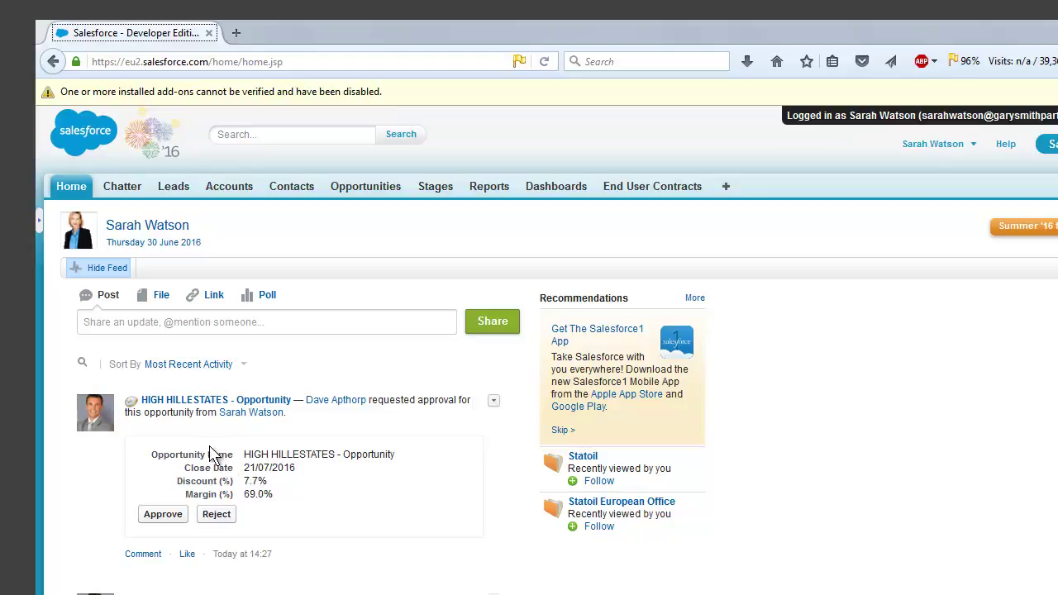
left_click(210, 402)
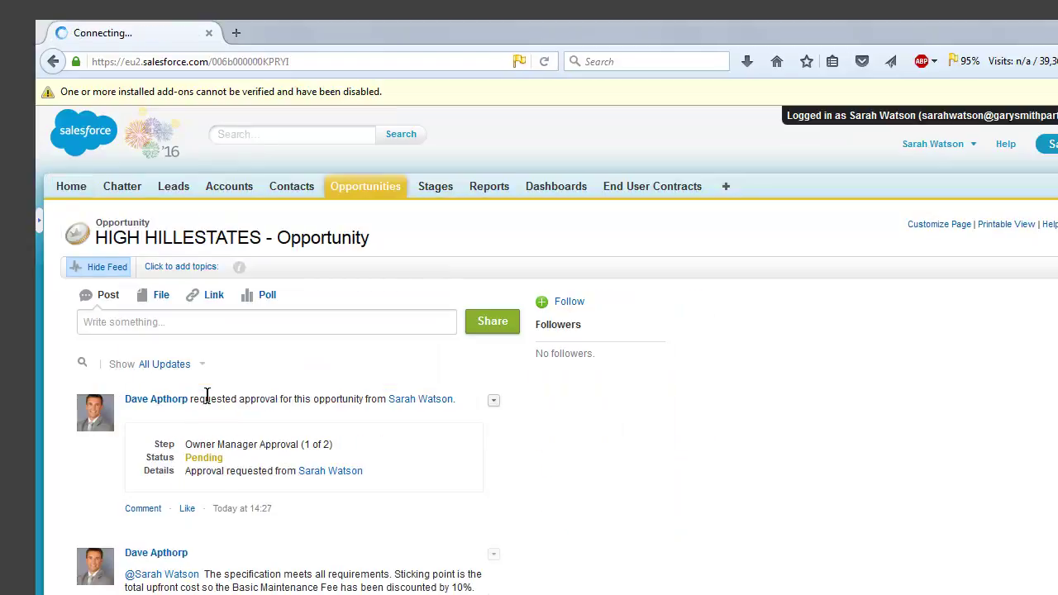
left_click(108, 253)
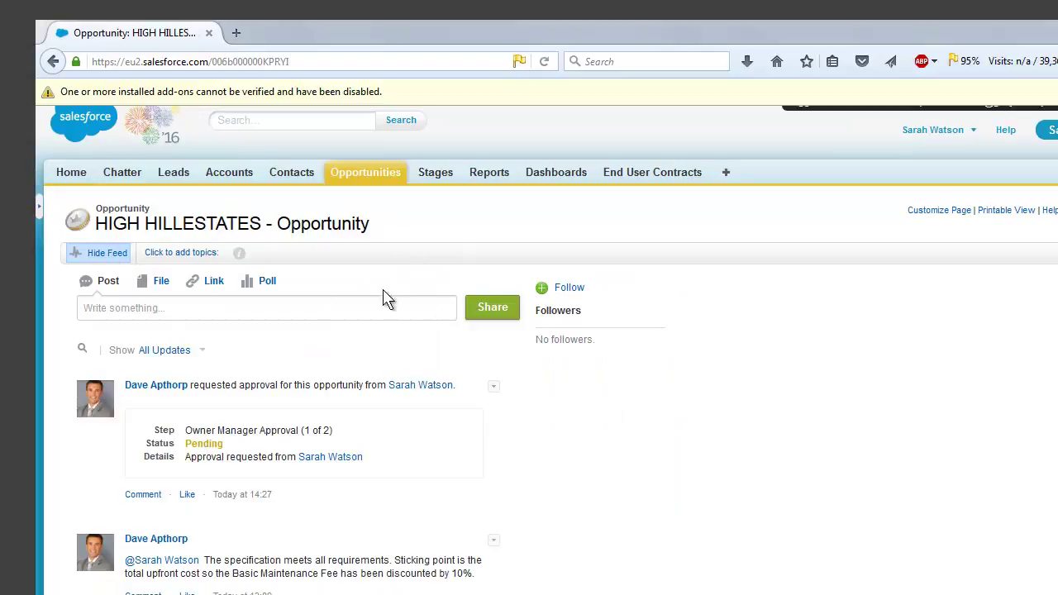
Step: Examine the opportunity's customer type, discount percentage, product discounts and approval history
scroll(955, 362, "down", 3)
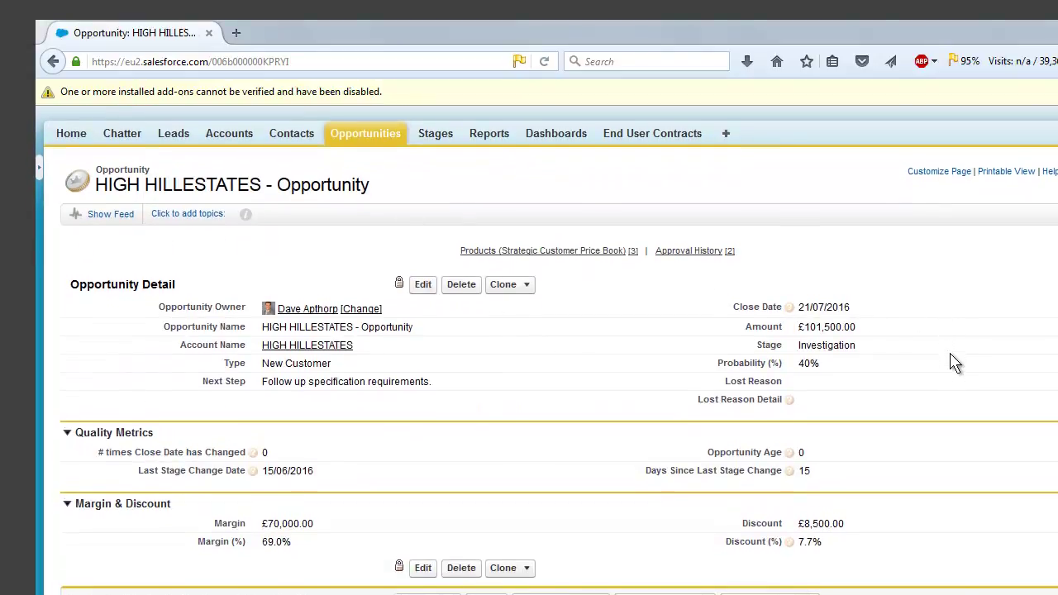
scroll(955, 362, "down", 1)
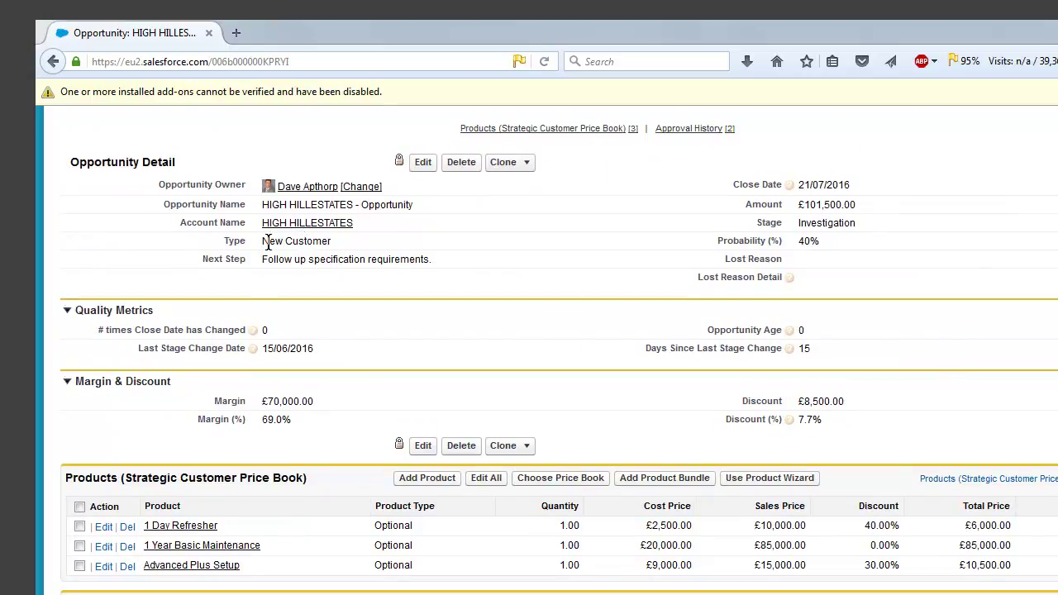
left_click_drag(262, 240, 330, 241)
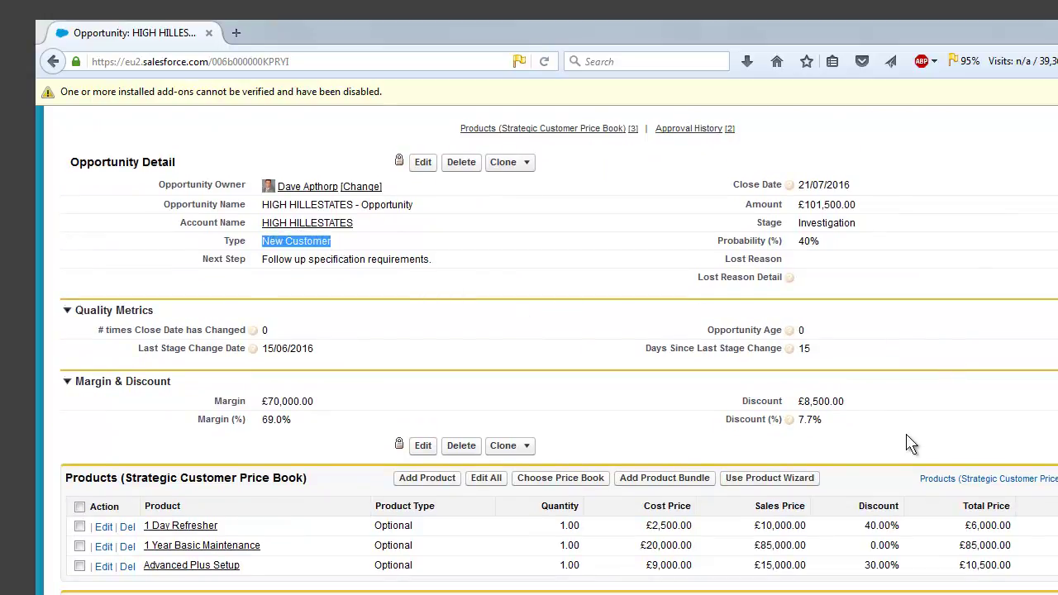
mouse_move(791, 419)
scroll(576, 331, "down", 2)
scroll(577, 354, "down", 3)
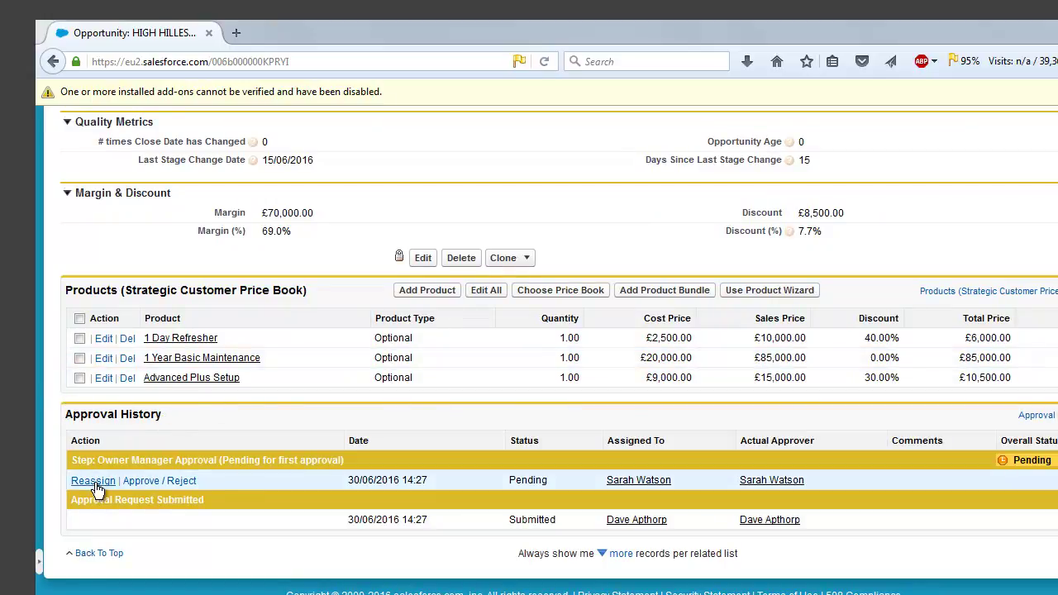
Step: Approve the pending request with the comment "discount approved to reduce upfront cost and win recurring business." and check the approval history
left_click(157, 488)
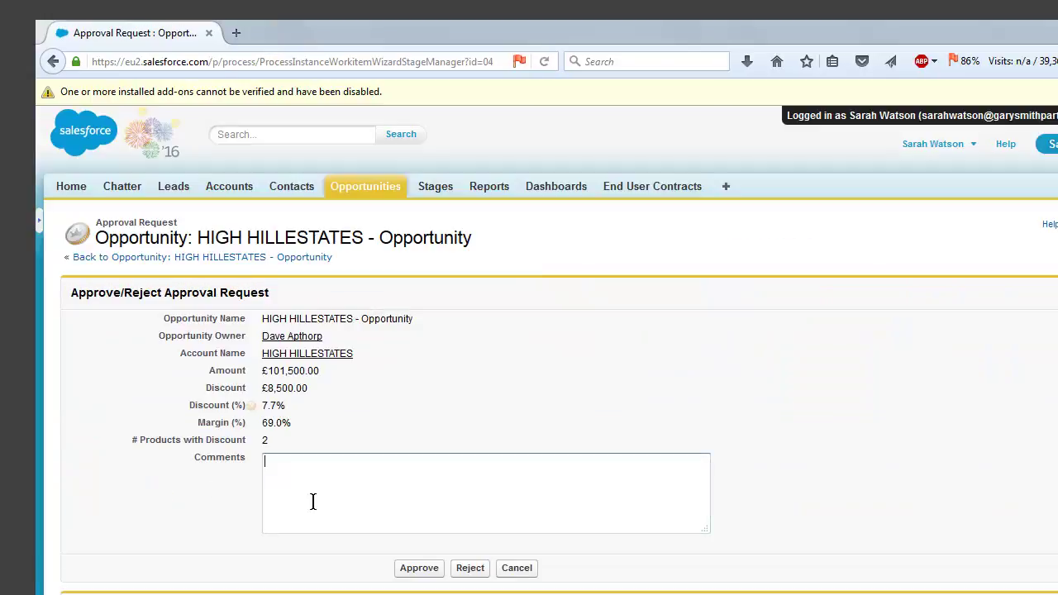
type("d")
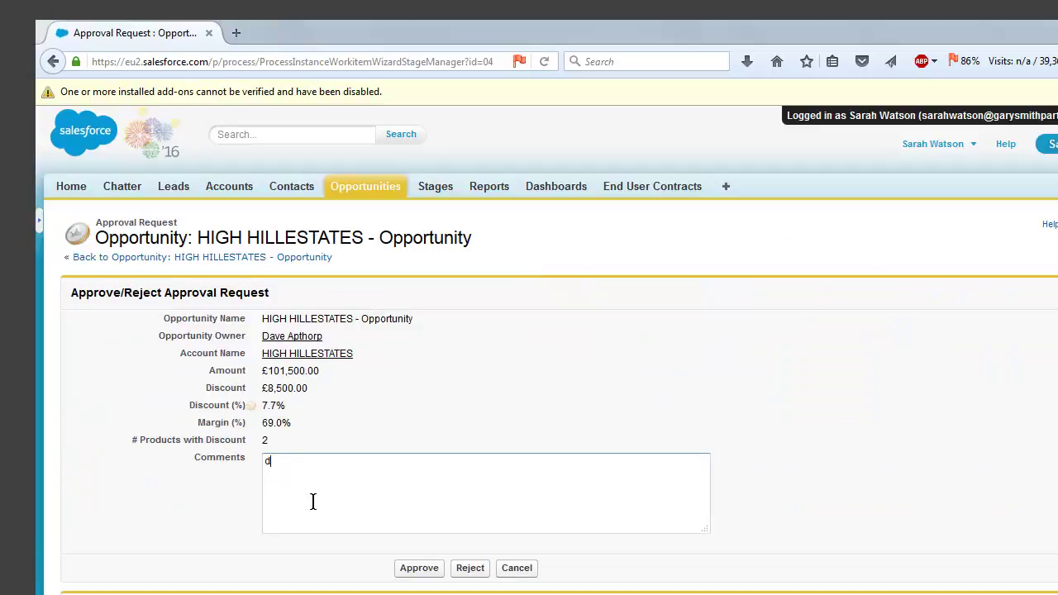
type("iscount ")
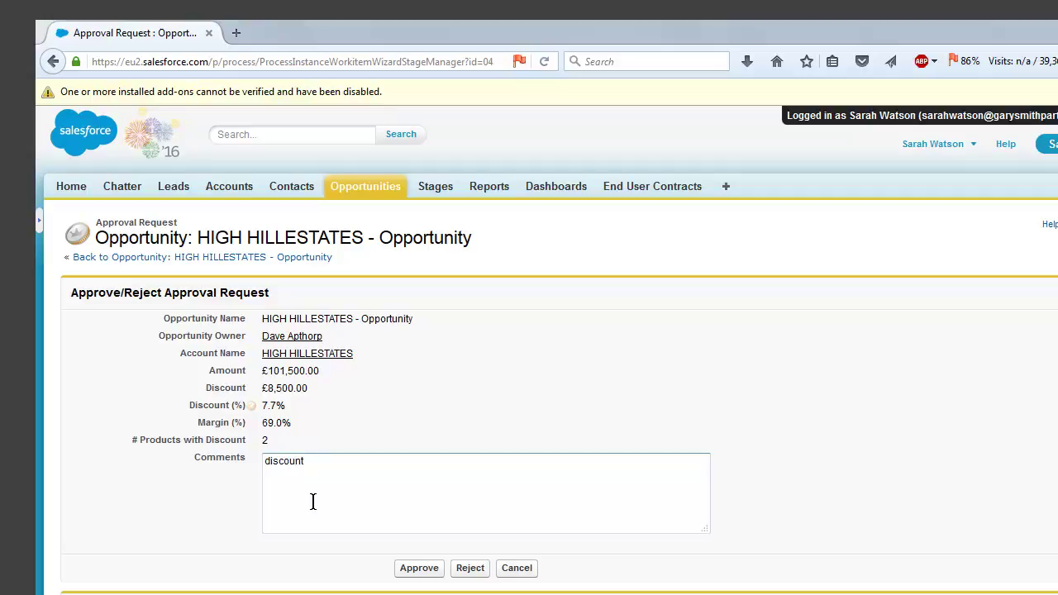
type("approved to red")
type("uce upfront cost and win r")
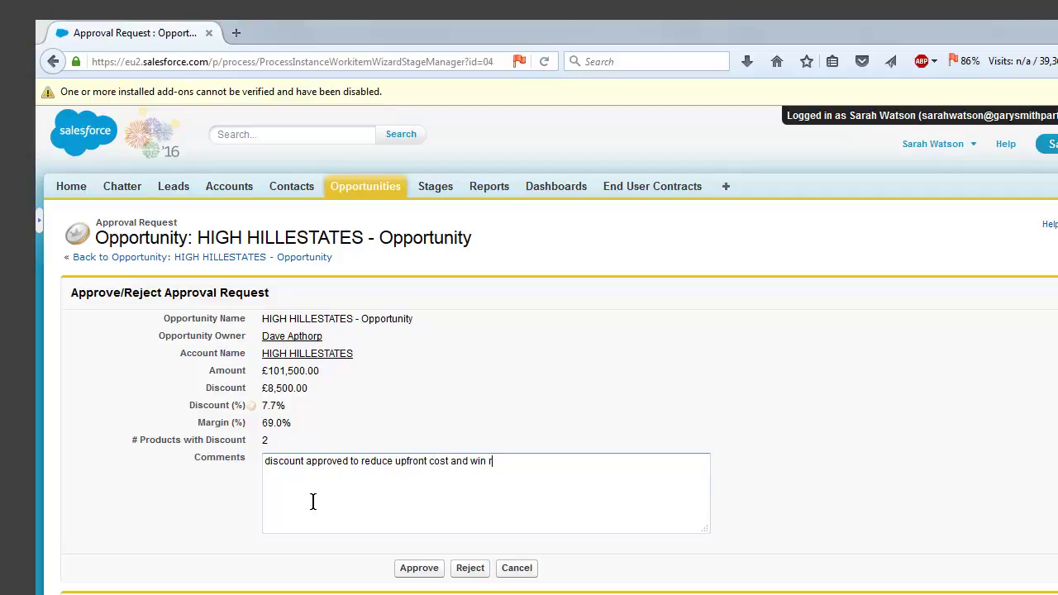
type("ecurring business.")
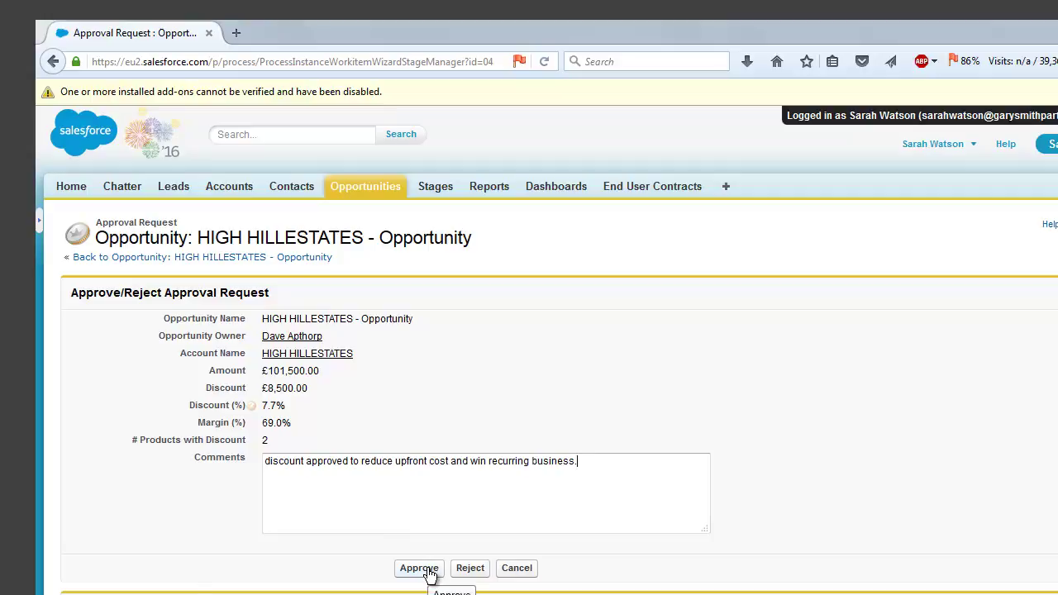
left_click(419, 568)
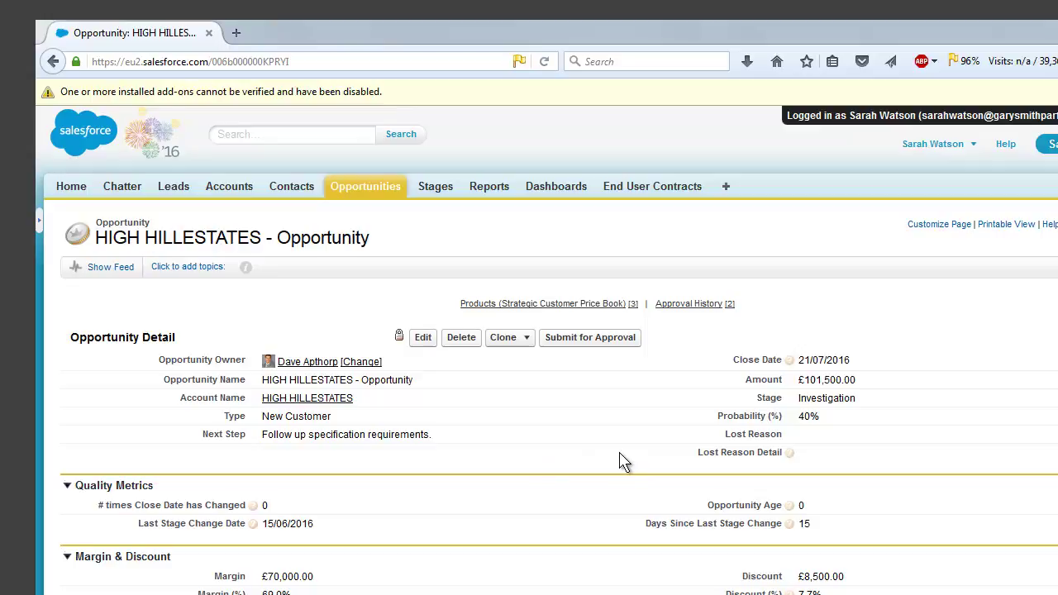
scroll(624, 462, "down", 8)
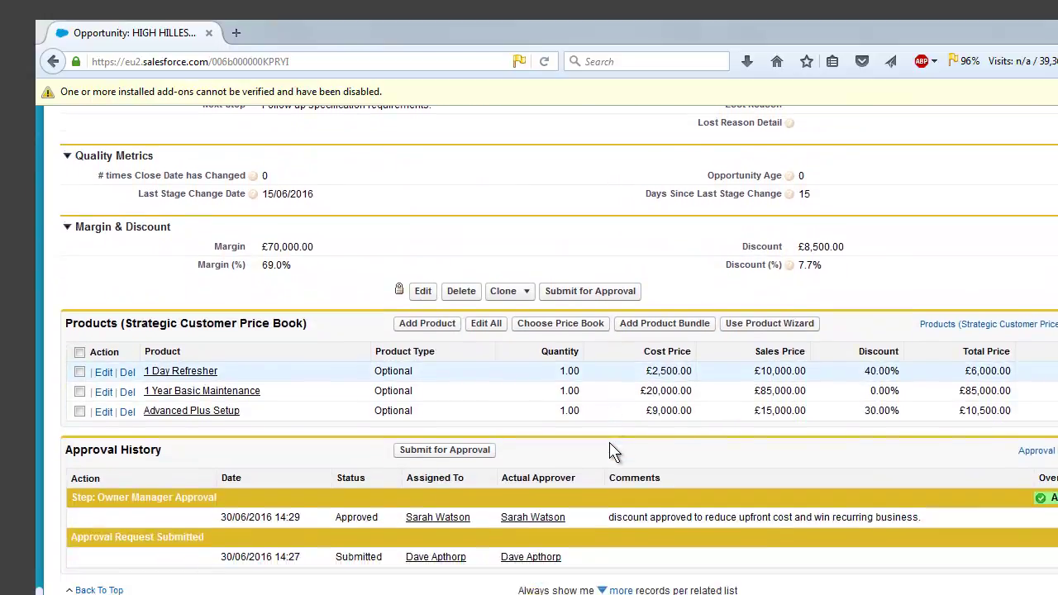
scroll(613, 451, "down", 1)
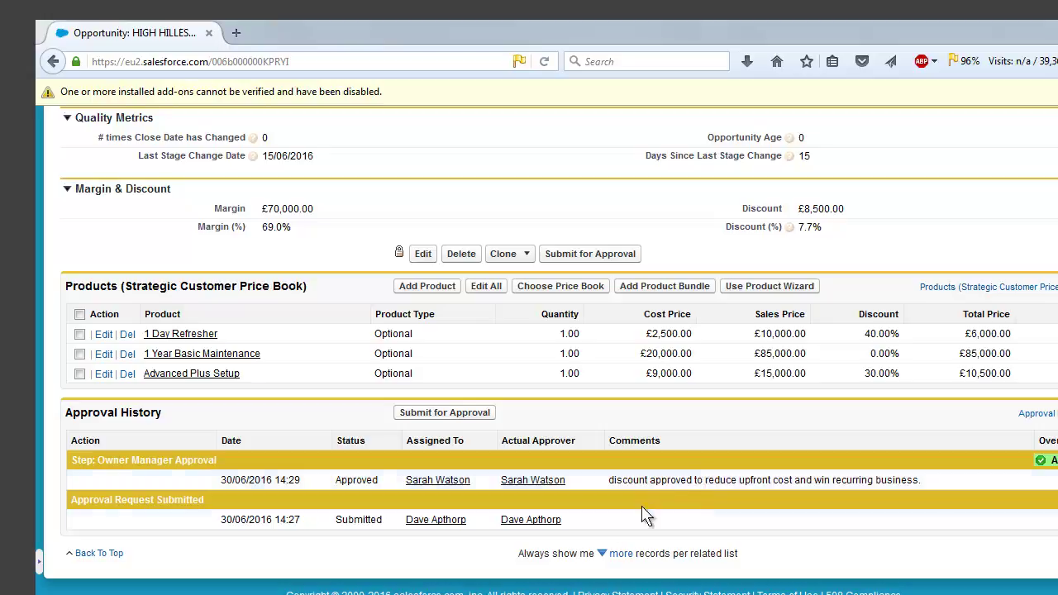
Step: Switch back to the opportunity owner's Chrome session, reload the opportunity and hide its feed
mouse_move(312, 594)
left_click(312, 549)
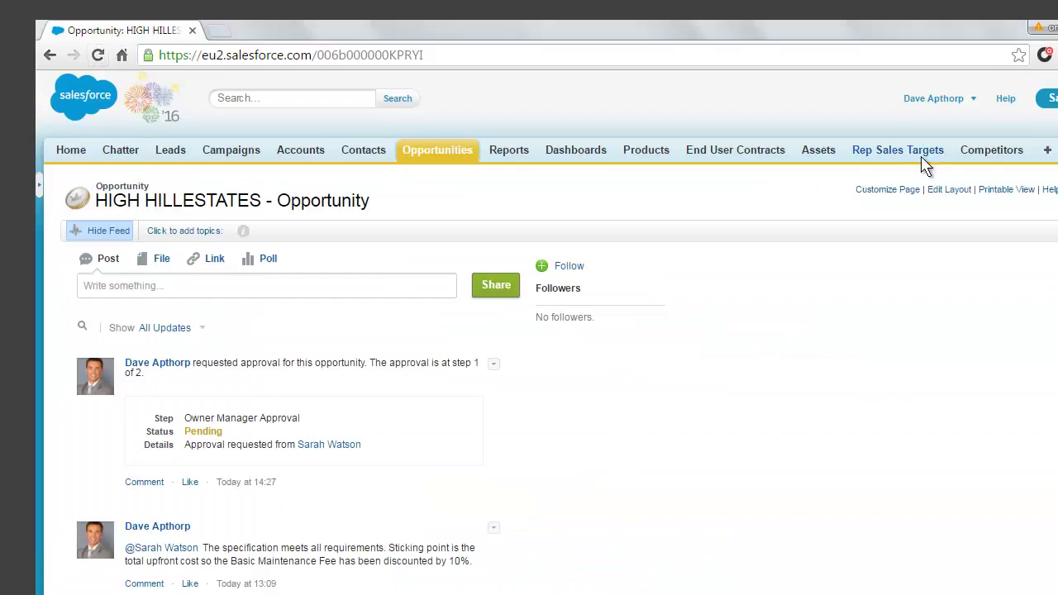
left_click(101, 56)
left_click(104, 239)
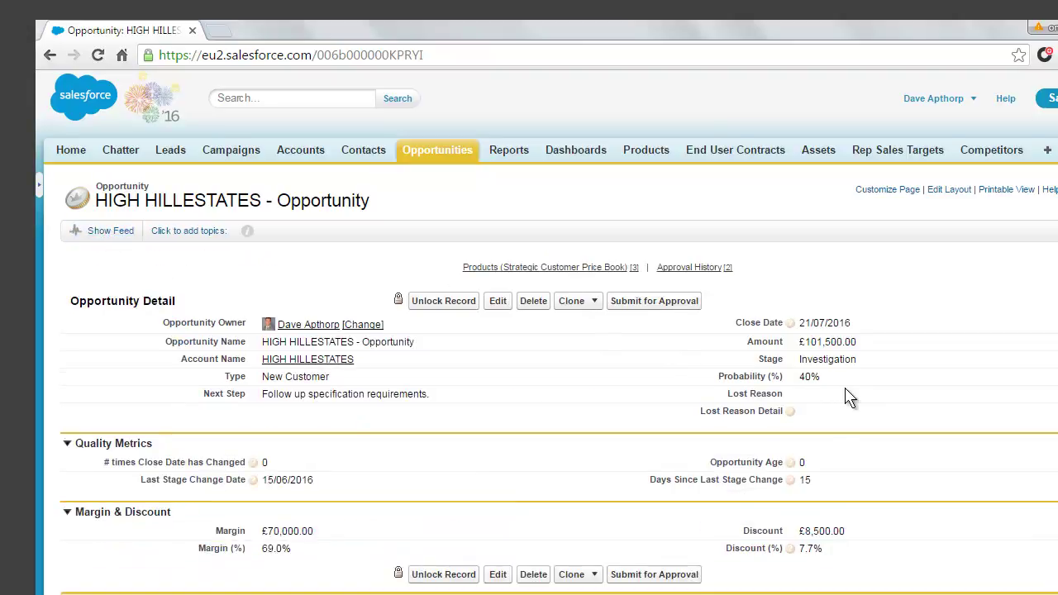
Step: Edit the approved opportunity, set its stage to Customer Evaluating and save the record
scroll(876, 404, "down", 3)
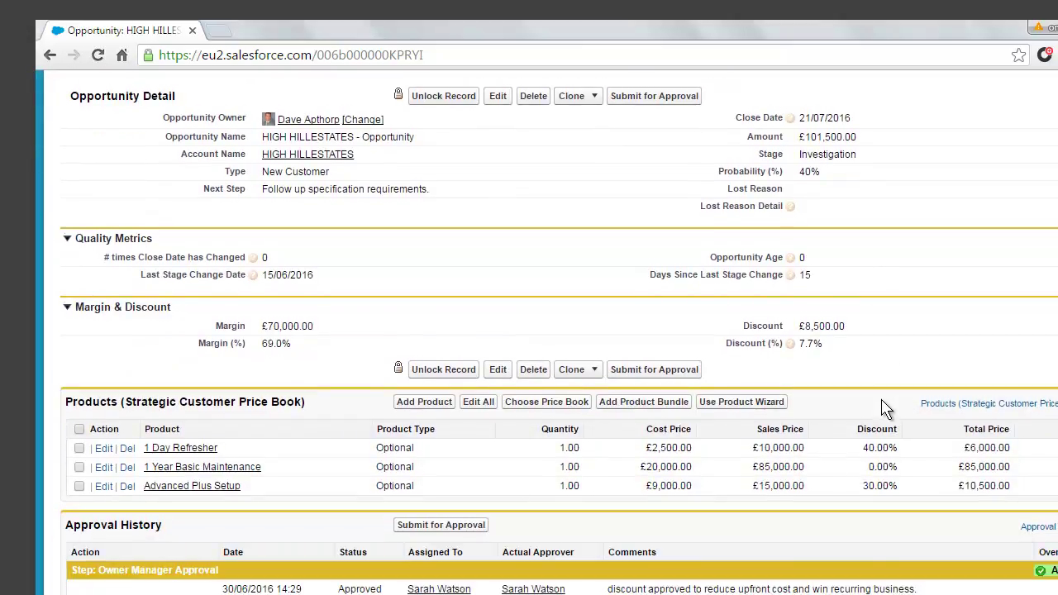
double_click(827, 359)
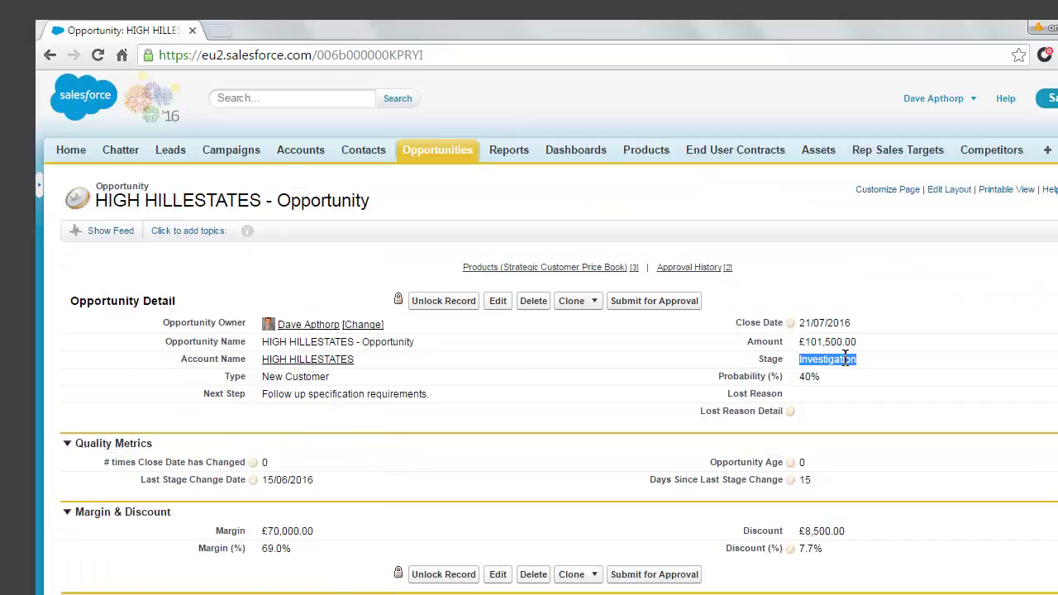
left_click(499, 301)
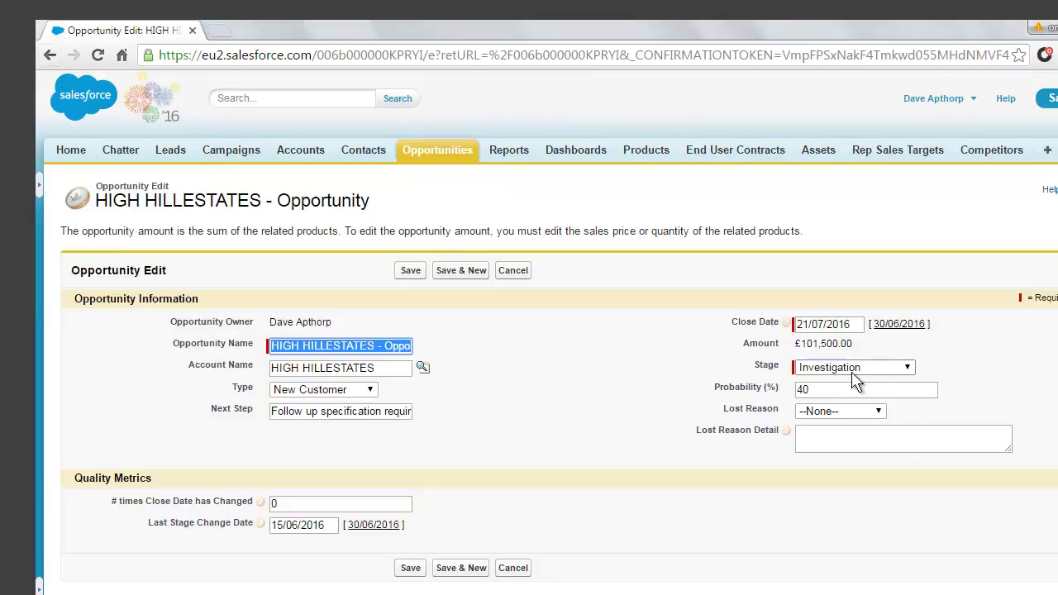
left_click(854, 371)
left_click(868, 411)
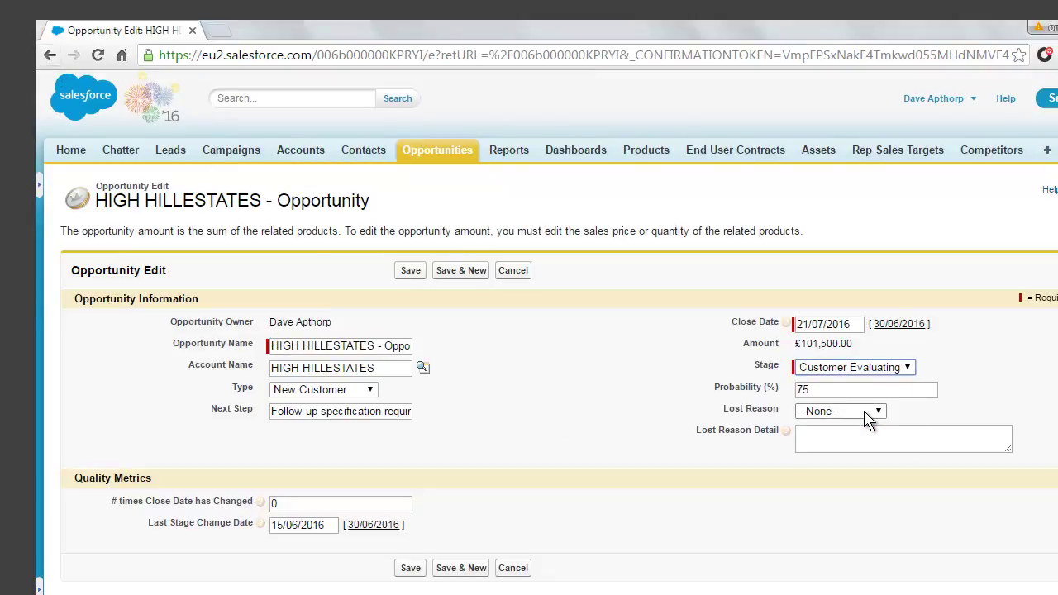
left_click(411, 273)
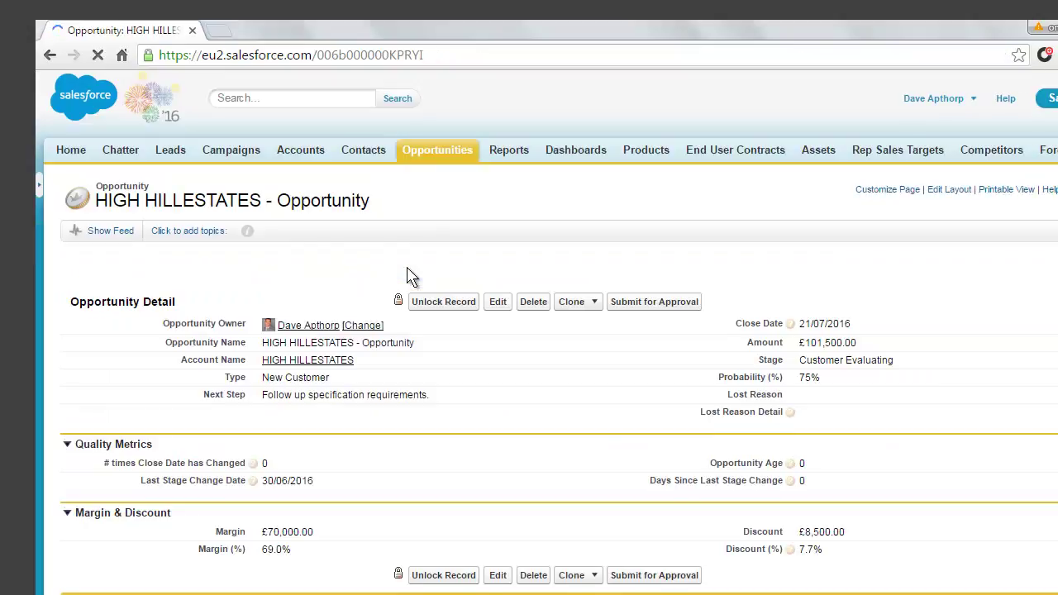